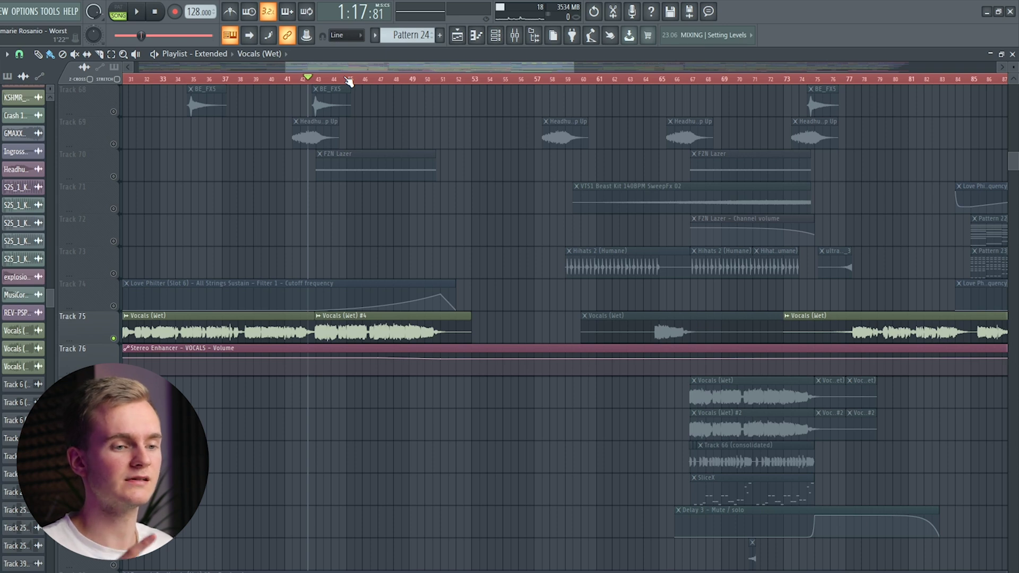
# Step: Solo Track 75, which holds the Vocals (Wet) clips, in the playlist
pyautogui.scroll(2, 349, 80)
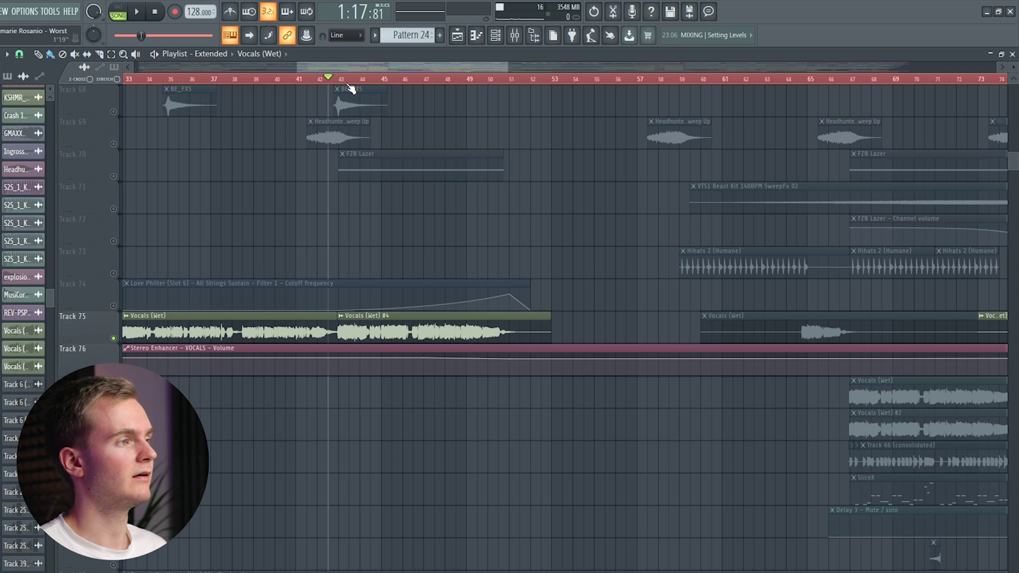
pyautogui.scroll(1, 349, 88)
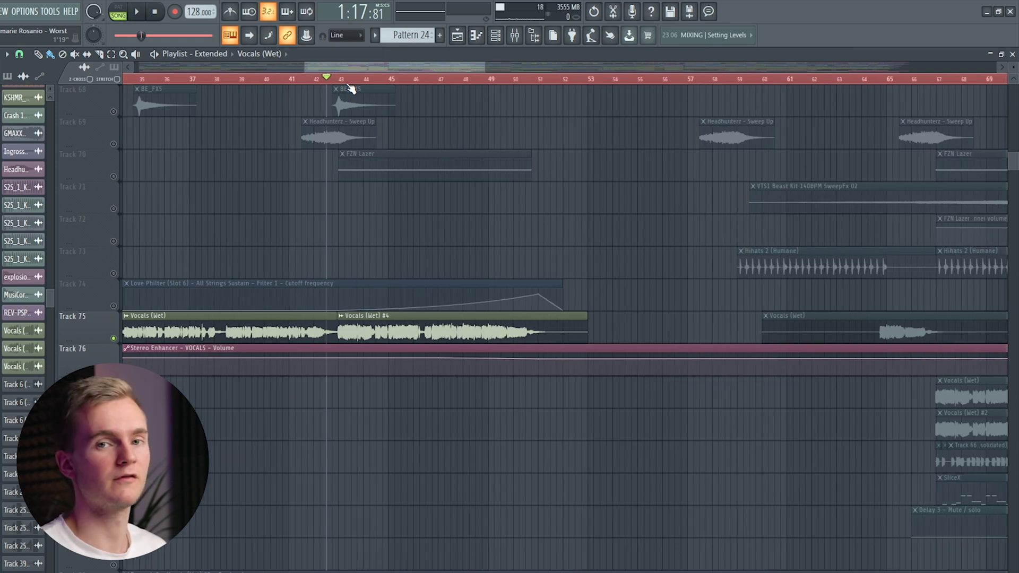
pyautogui.scroll(1, 349, 87)
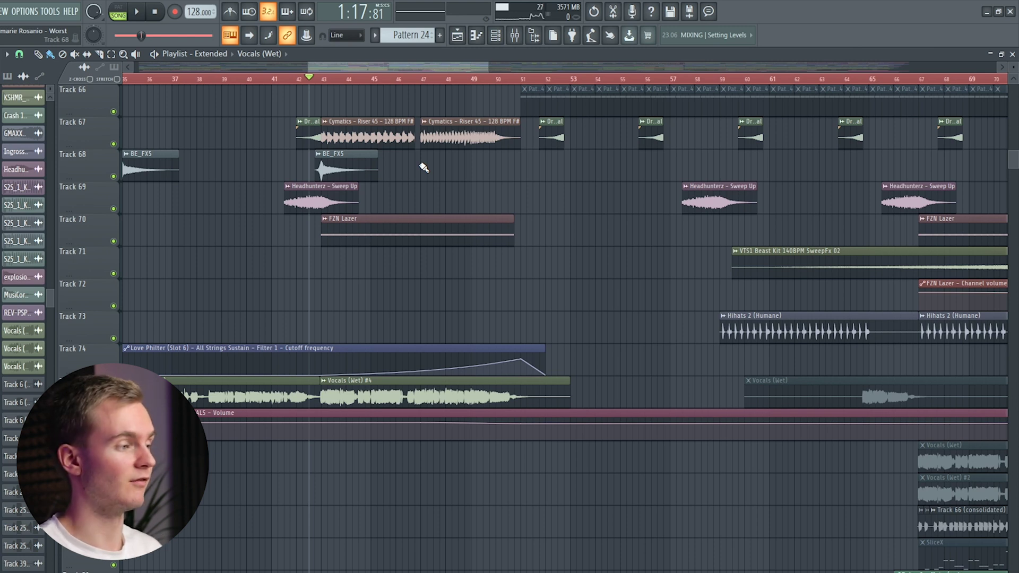
pyautogui.keyDown('ctrl'); pyautogui.click(113, 403); pyautogui.keyUp('ctrl')
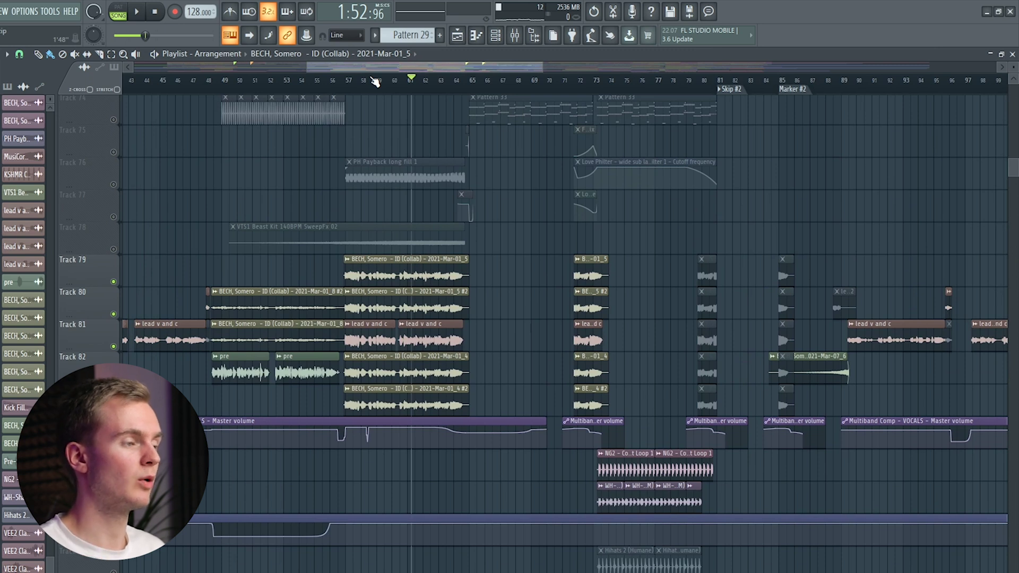
# Step: Place the song position at bar 57, where the stacked lead vocal clips begin
pyautogui.scroll(1, 365, 84)
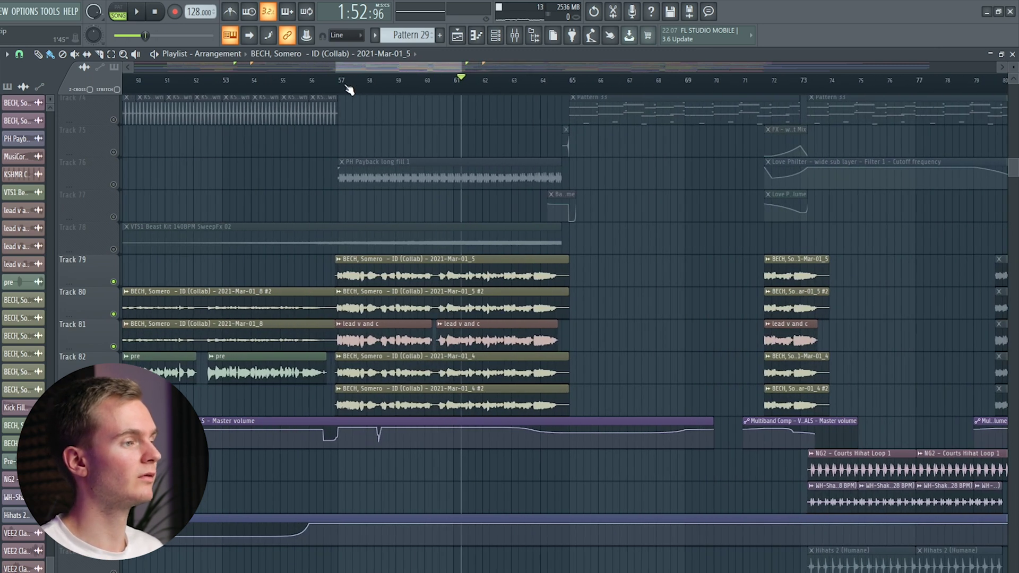
pyautogui.click(342, 82)
pyautogui.scroll(1, 393, 130)
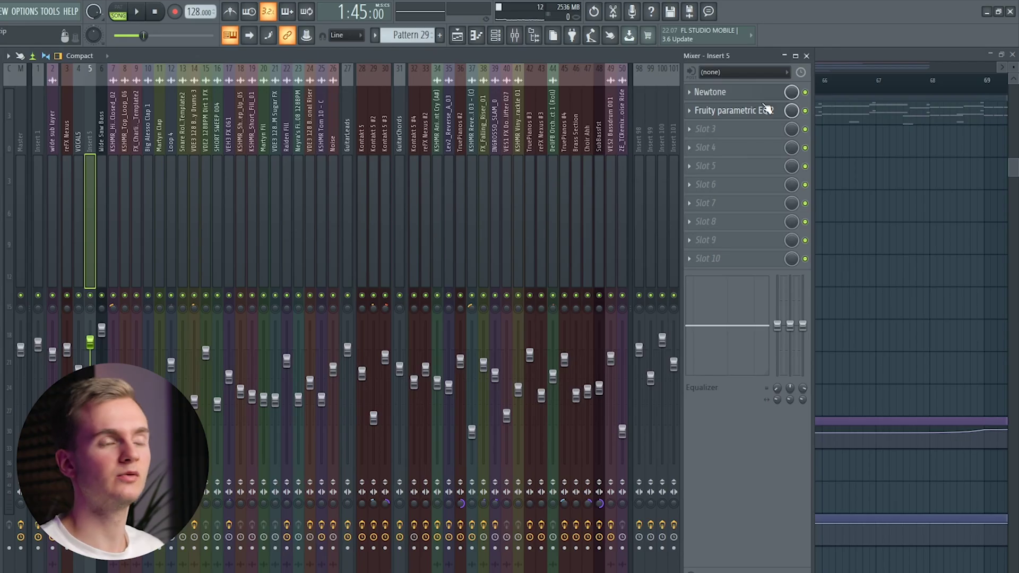
# Step: Open Newtone on mixer Insert 5 and load the lead v and c sample into it
pyautogui.click(740, 91)
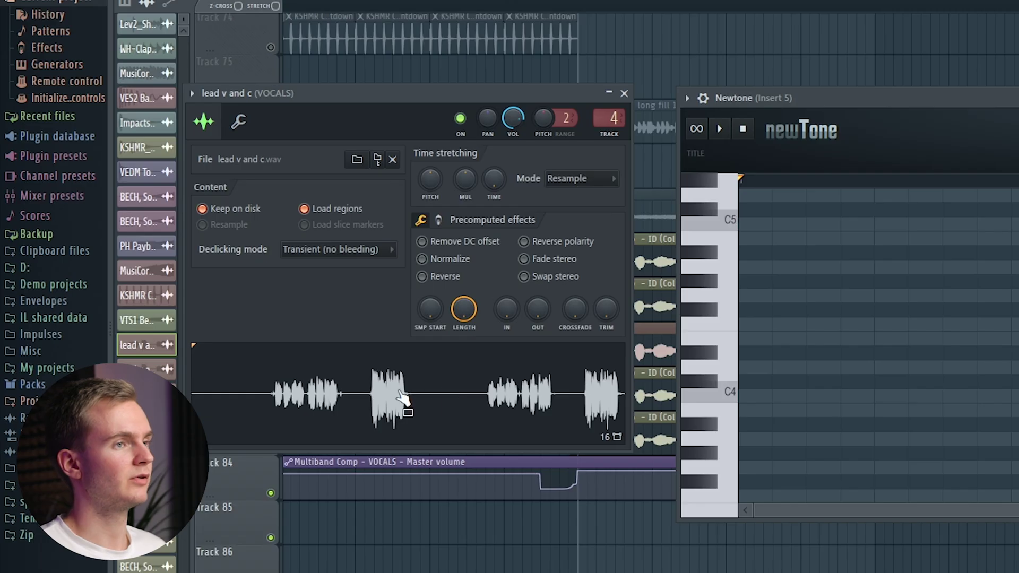
pyautogui.moveTo(404, 405); pyautogui.dragTo(764, 274)
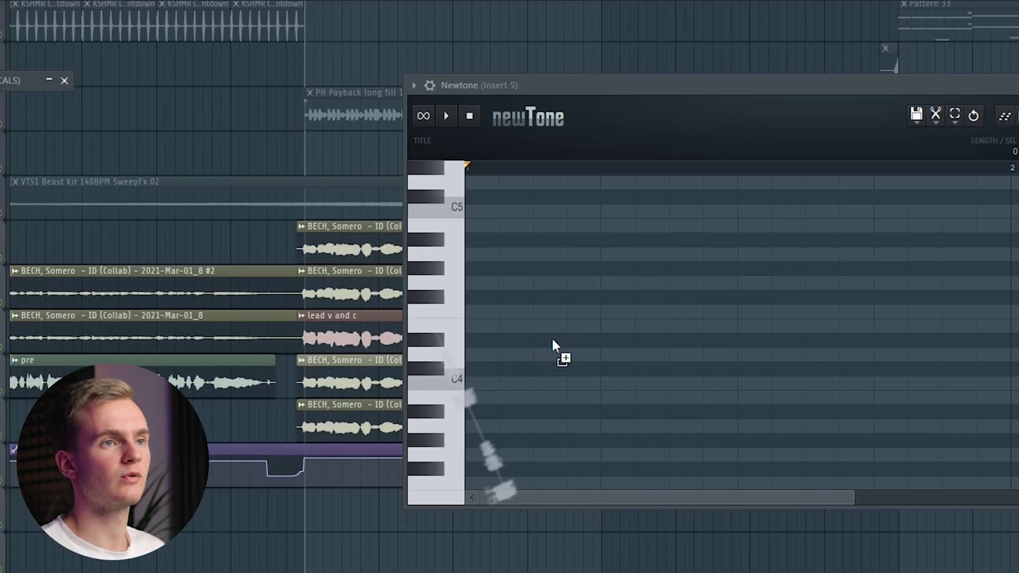
pyautogui.moveTo(552, 345); pyautogui.dragTo(579, 361)
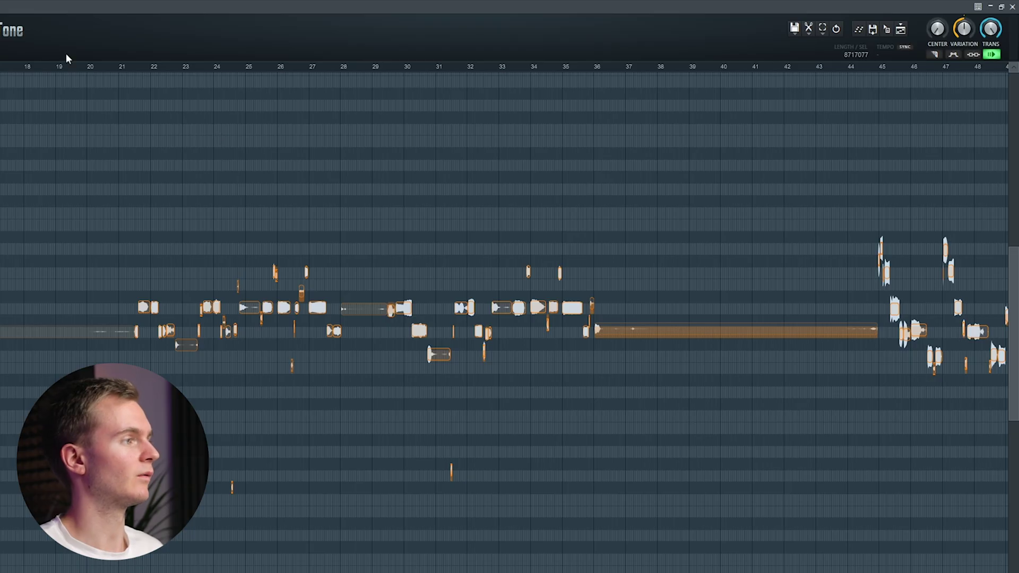
# Step: Nudge the pitch of individual vocal notes around bars 22 to 24 in Newtone and select all notes
pyautogui.scroll(2, 124, 68)
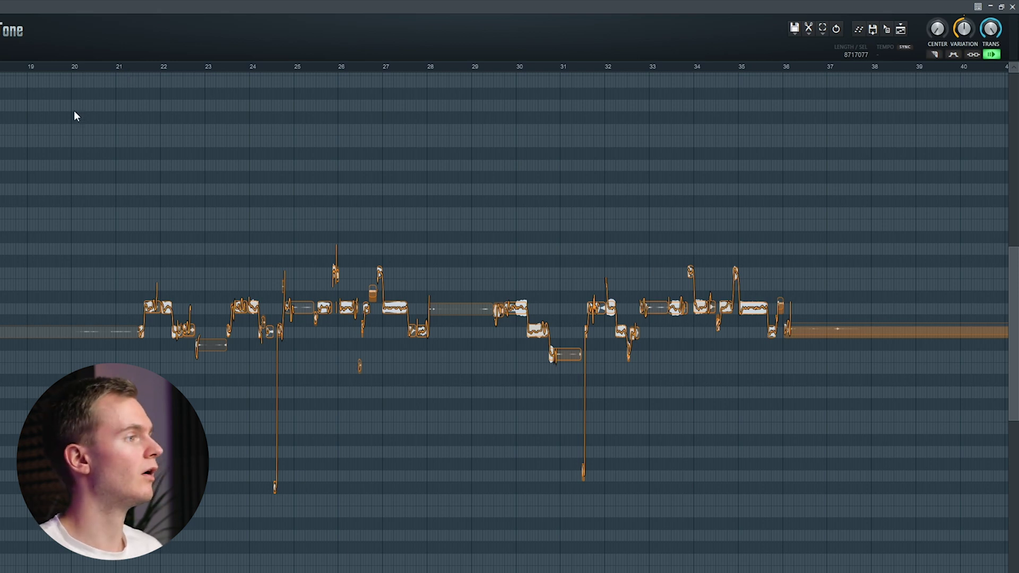
pyautogui.scroll(2, 127, 66)
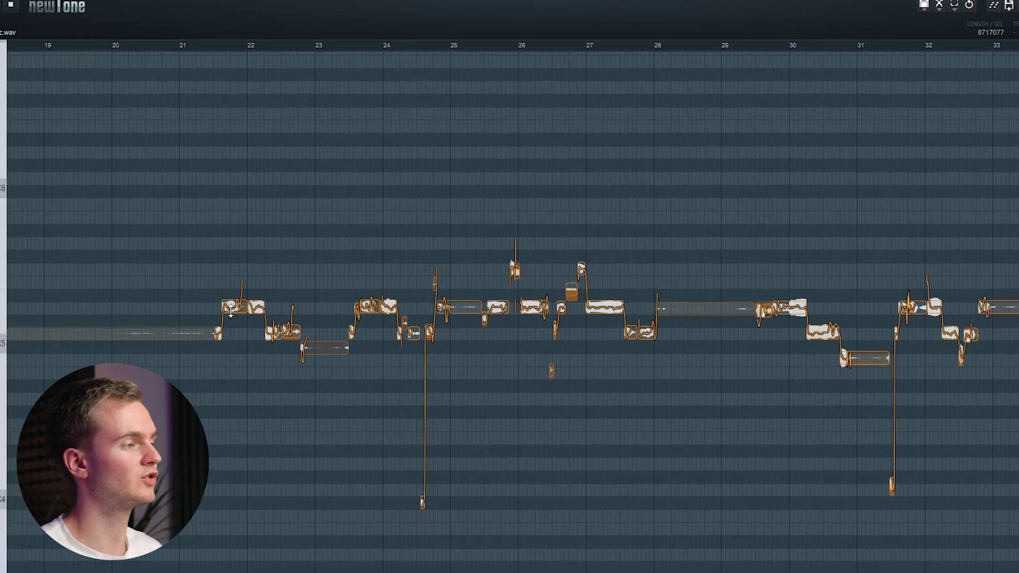
pyautogui.moveTo(158, 310); pyautogui.dragTo(157, 302)
pyautogui.moveTo(281, 295)
pyautogui.mouseDown()
pyautogui.moveTo(279, 253)
pyautogui.moveTo(278, 305)
pyautogui.mouseUp()
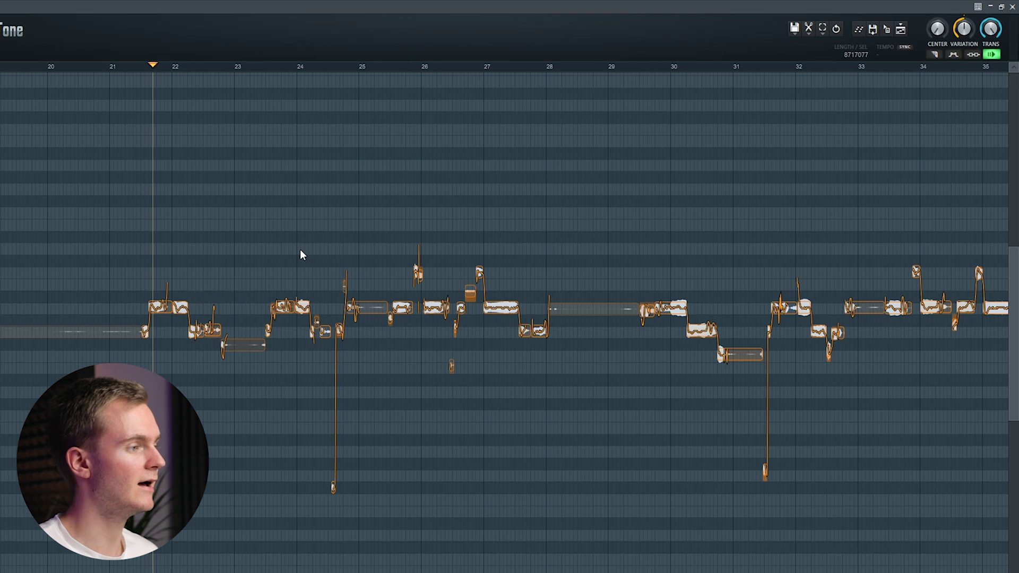
pyautogui.hotkey('ctrl', 'a')
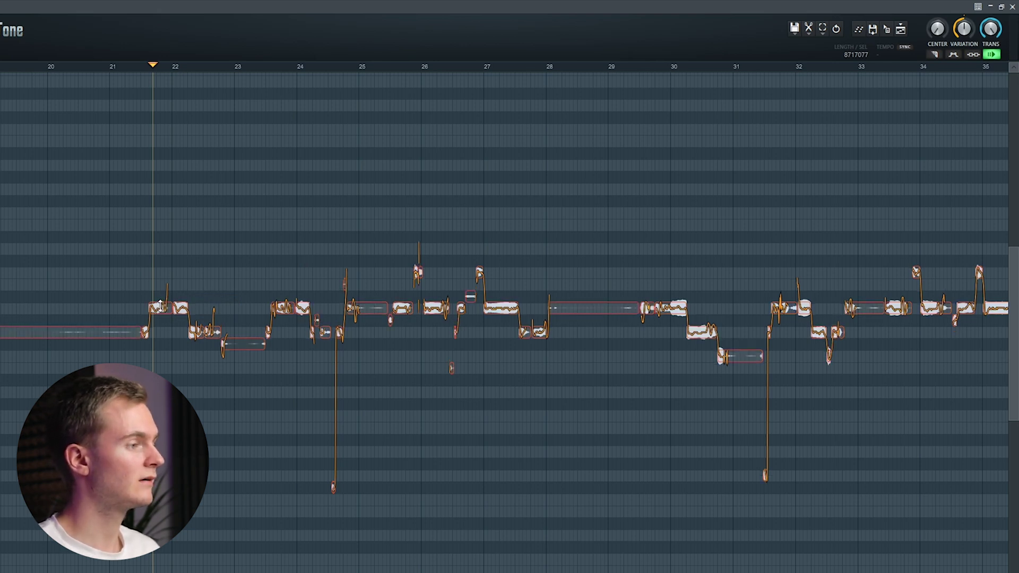
pyautogui.scroll(5, 133, 298)
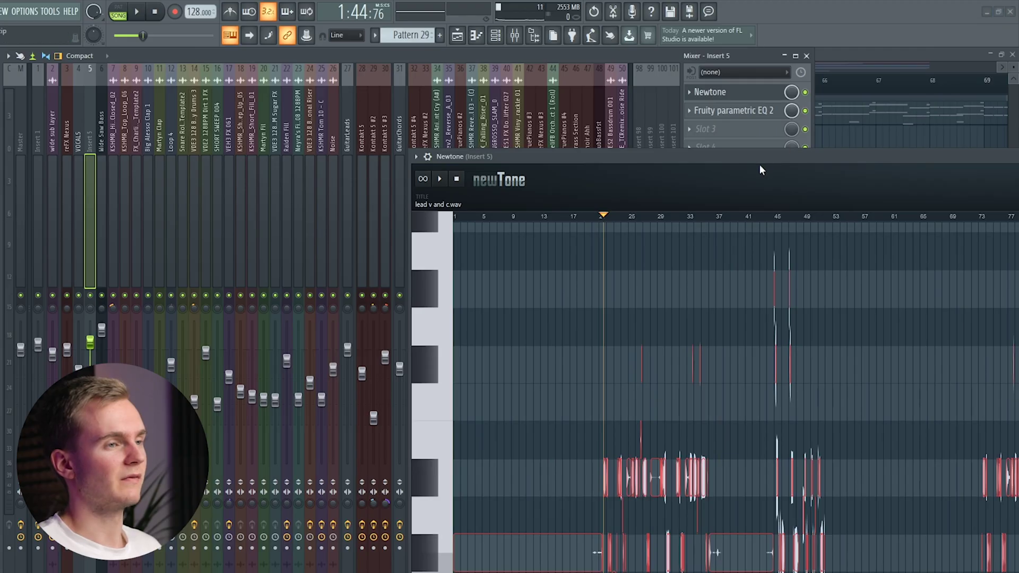
# Step: Close the Newtone editor and the mixer to return to the playlist
pyautogui.moveTo(612, 163); pyautogui.dragTo(406, 155)
pyautogui.moveTo(983, 154); pyautogui.dragTo(877, 138)
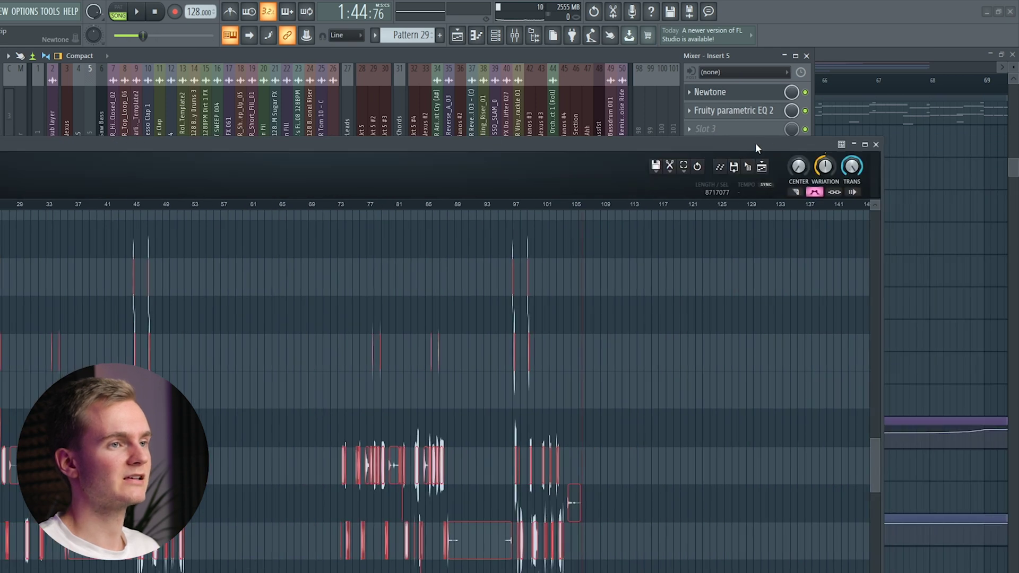
pyautogui.click(876, 144)
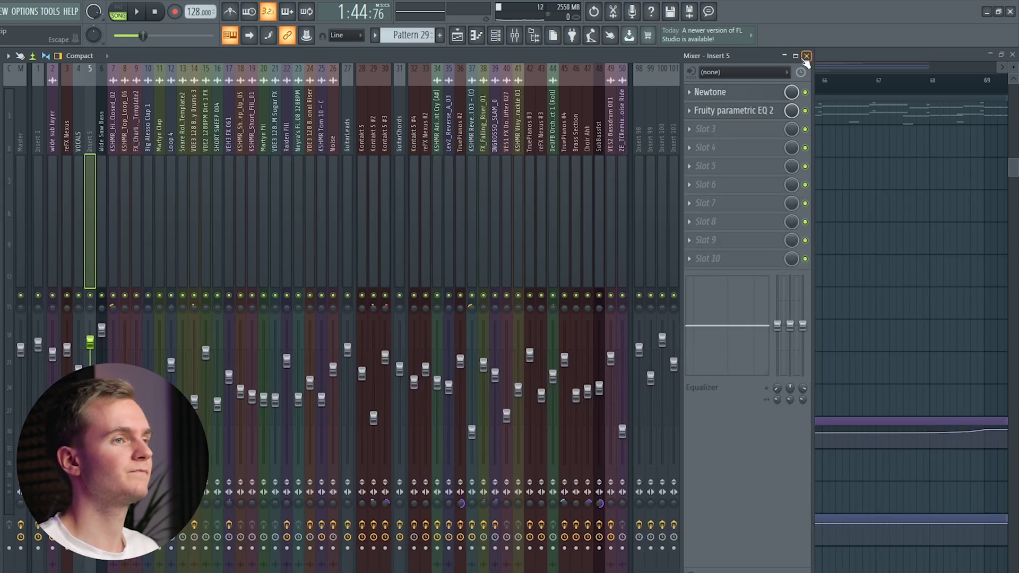
pyautogui.click(803, 56)
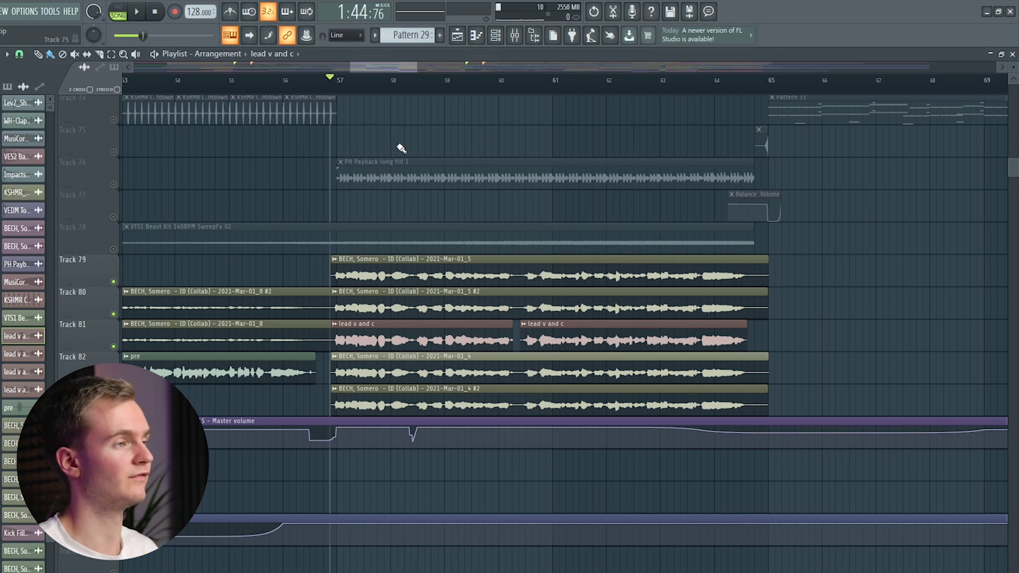
# Step: Reopen the mixer and examine the low-cut and high-cut curve of the first Fruity parametric EQ 2 on the VOCALS track
pyautogui.click(514, 35)
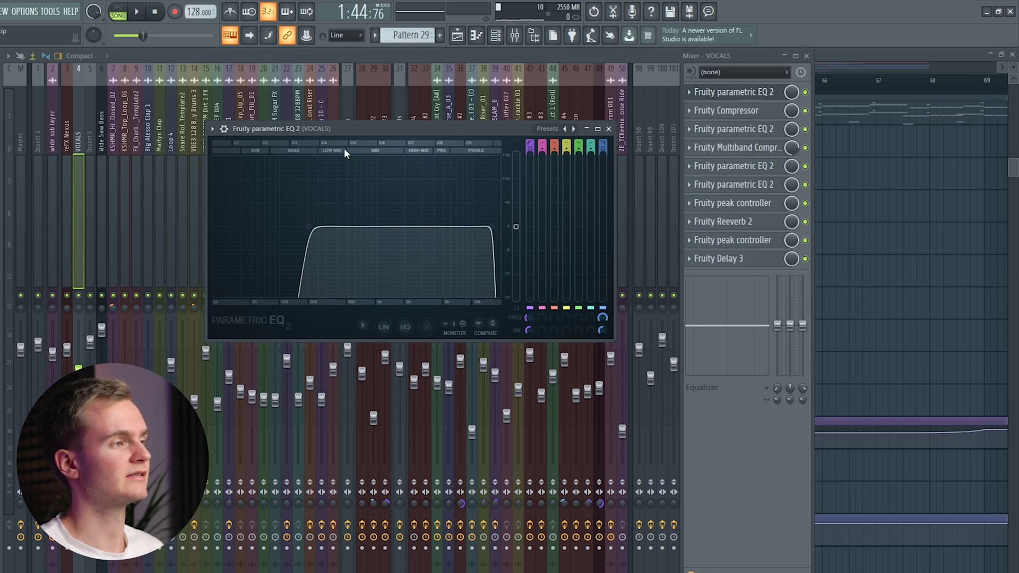
pyautogui.moveTo(349, 130); pyautogui.dragTo(466, 125)
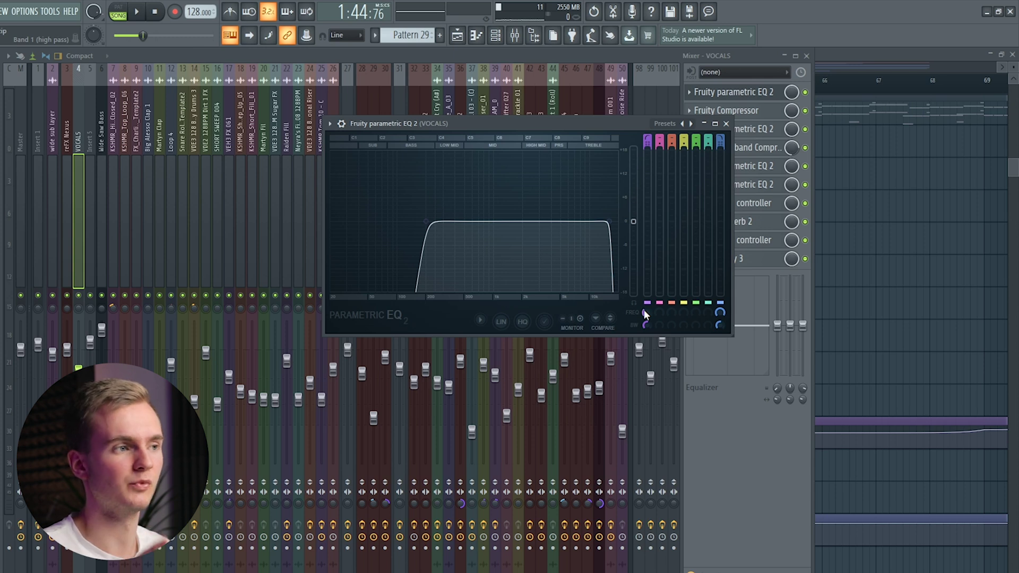
pyautogui.click(739, 93)
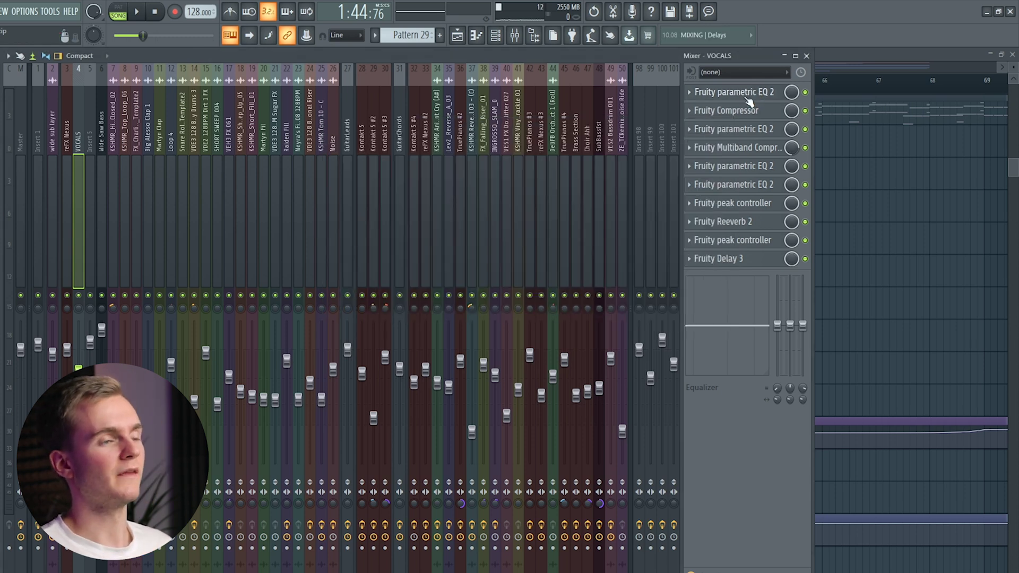
# Step: Open the Fruity Compressor on VOCALS, try thresholds of -37.5, -6.2 and -13.1 dB, and return the threshold to -18.1 dB
pyautogui.click(738, 114)
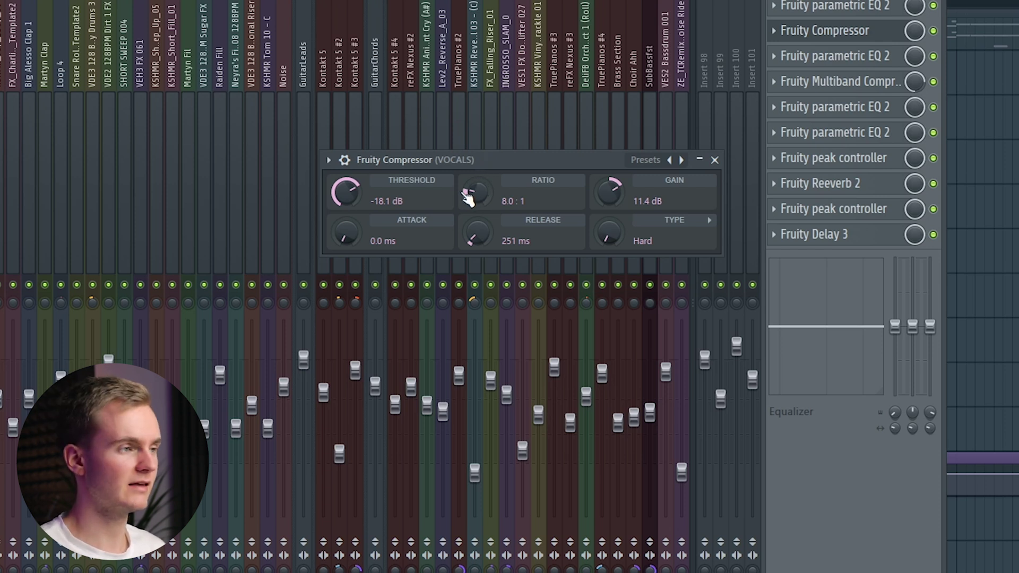
pyautogui.moveTo(484, 161); pyautogui.dragTo(385, 159)
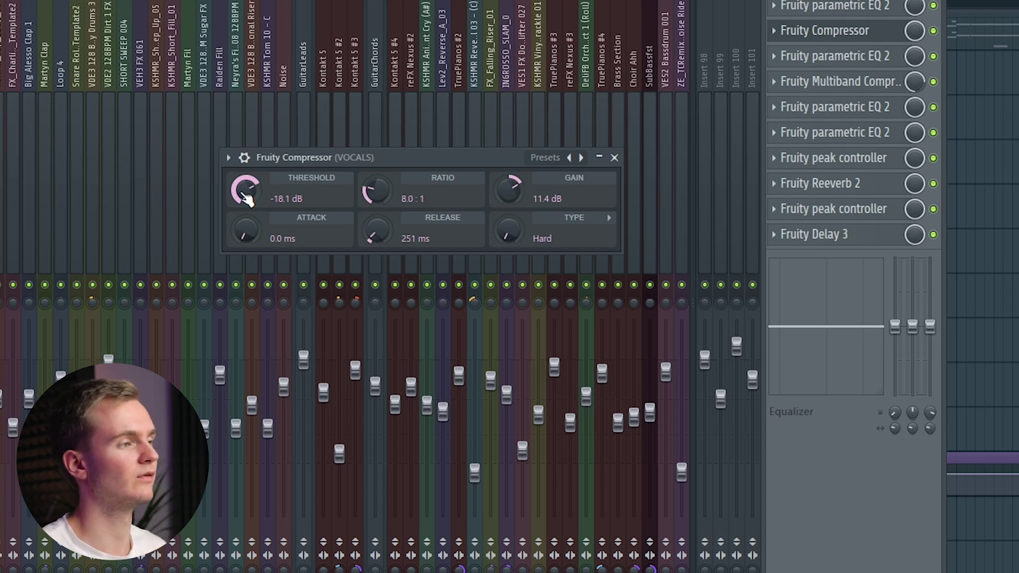
pyautogui.moveTo(245, 196); pyautogui.dragTo(245, 217)
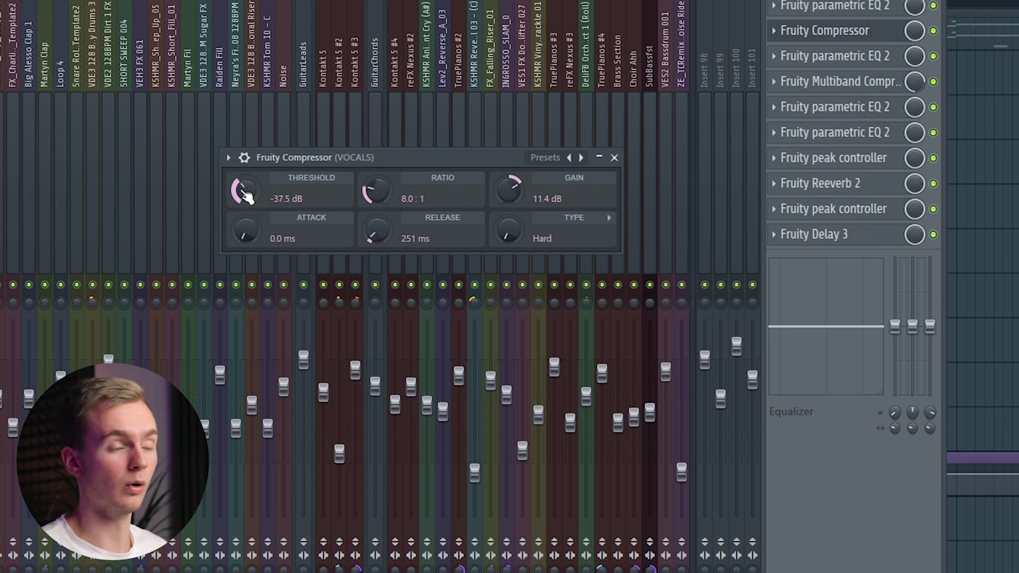
pyautogui.moveTo(246, 196); pyautogui.dragTo(246, 160)
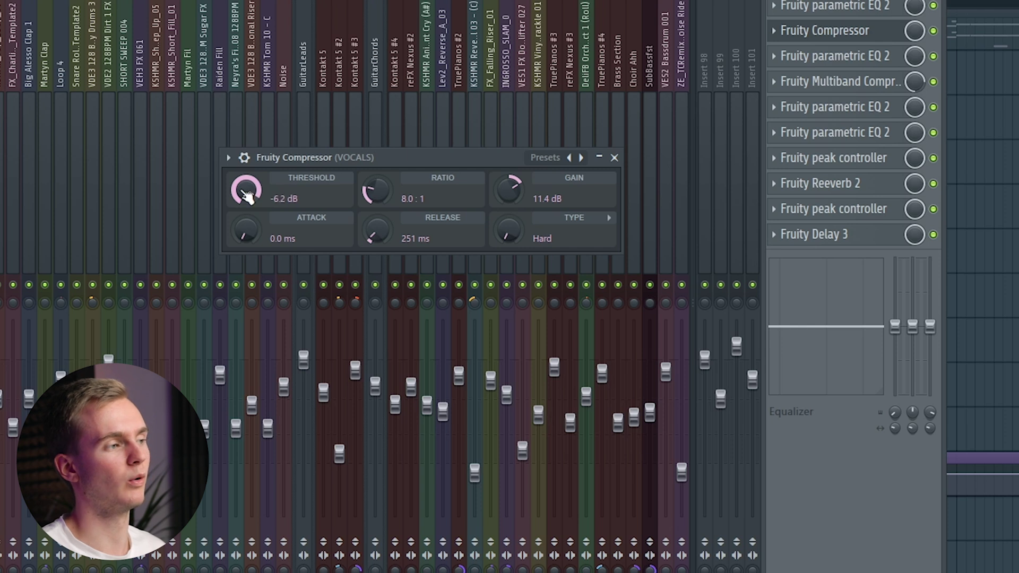
pyautogui.moveTo(245, 196); pyautogui.dragTo(247, 195)
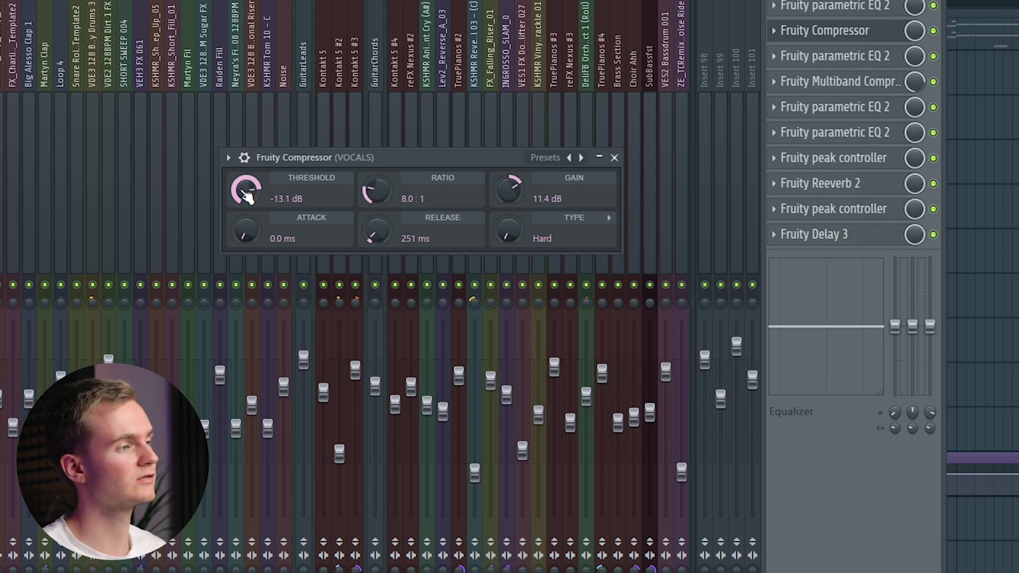
pyautogui.moveTo(253, 194); pyautogui.dragTo(246, 192)
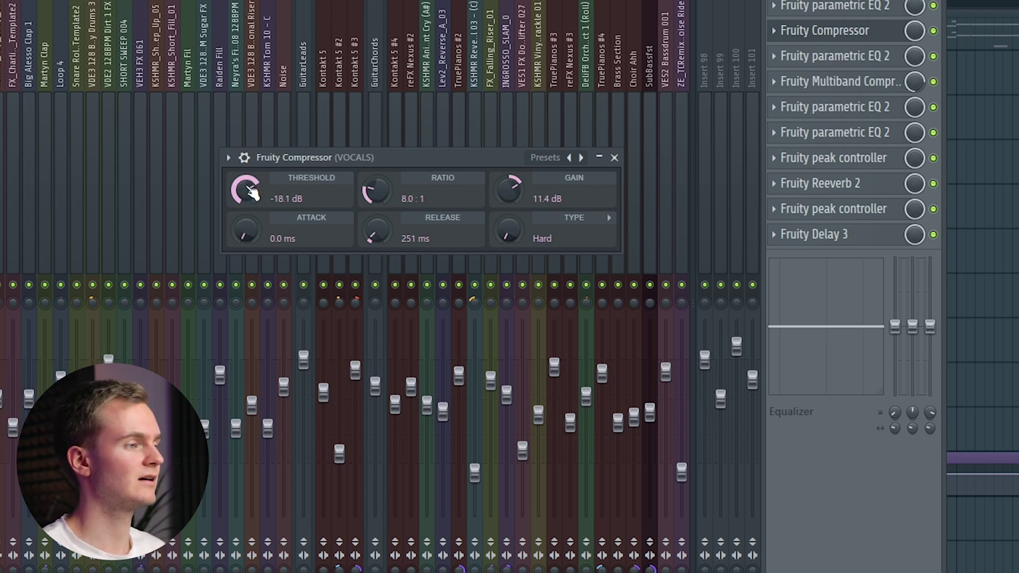
pyautogui.moveTo(320, 154); pyautogui.dragTo(288, 154)
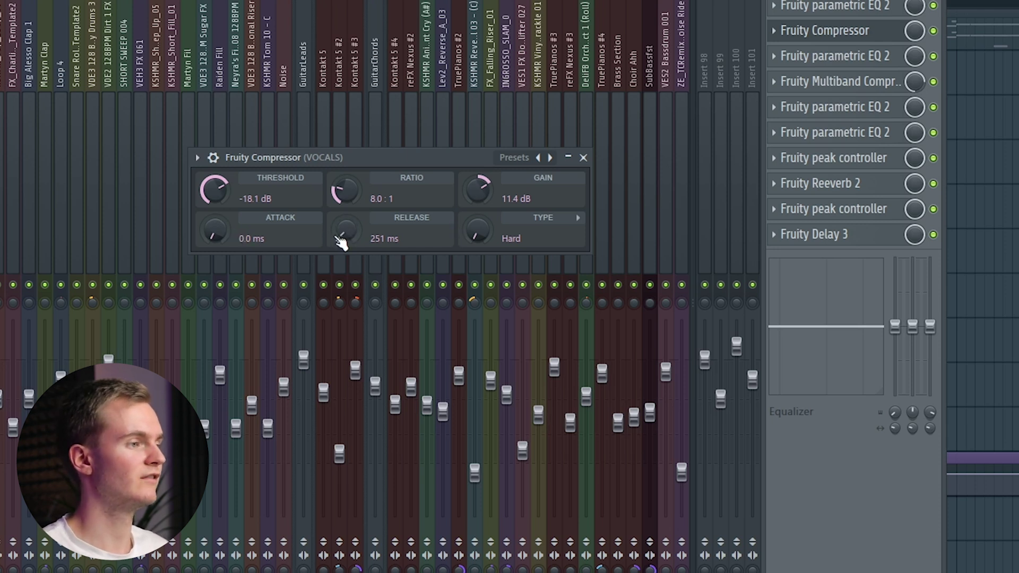
# Step: Examine the EQ curve of the Fruity parametric EQ 2 that follows the compressor on the VOCALS track
pyautogui.moveTo(363, 162); pyautogui.dragTo(380, 149)
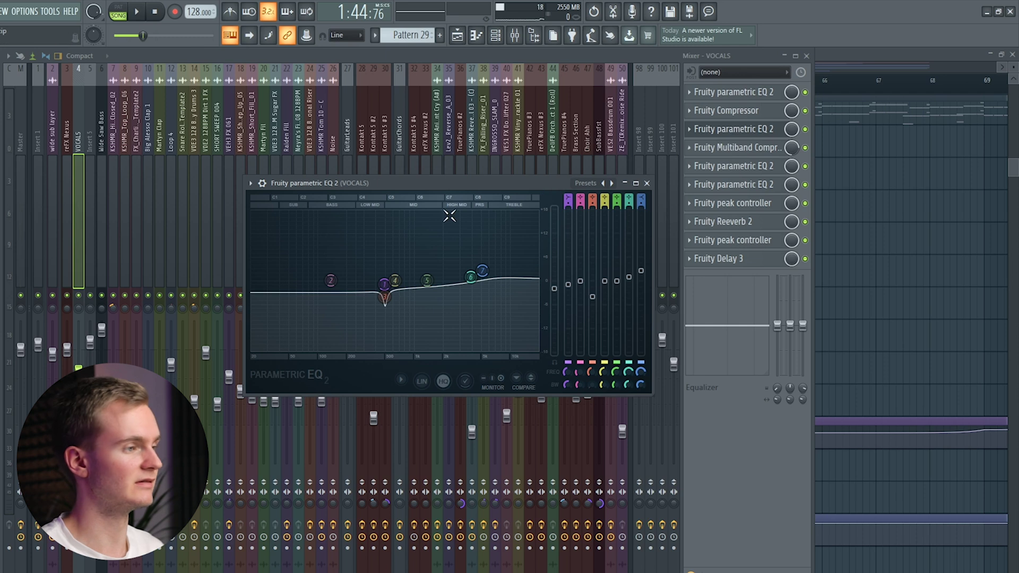
pyautogui.moveTo(422, 180); pyautogui.dragTo(425, 176)
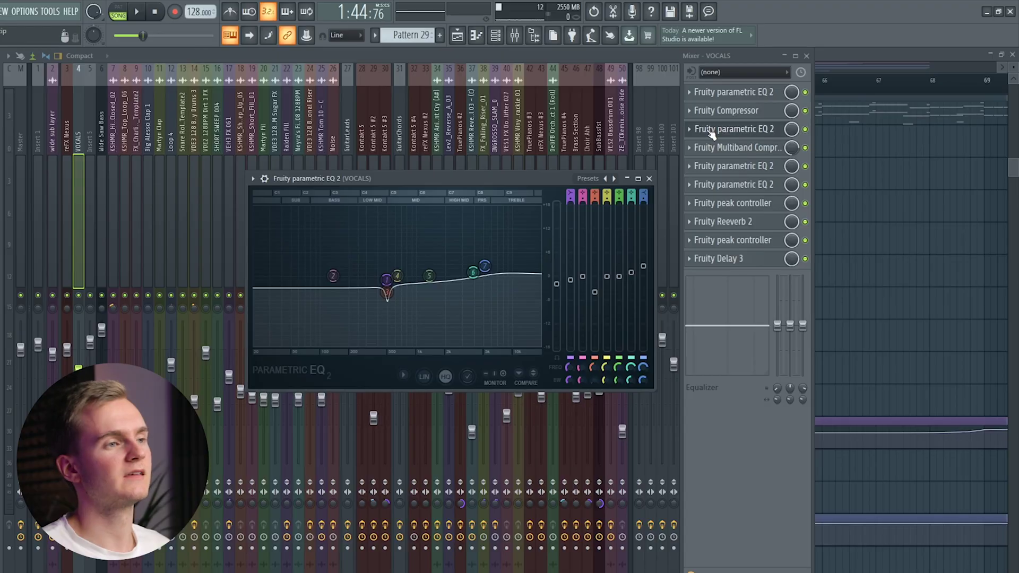
pyautogui.click(706, 129)
# Step: Review the crossover and low, mid and high band settings of the Fruity Multiband Compressor on VOCALS, and close it
pyautogui.click(733, 147)
pyautogui.moveTo(446, 201); pyautogui.dragTo(405, 214)
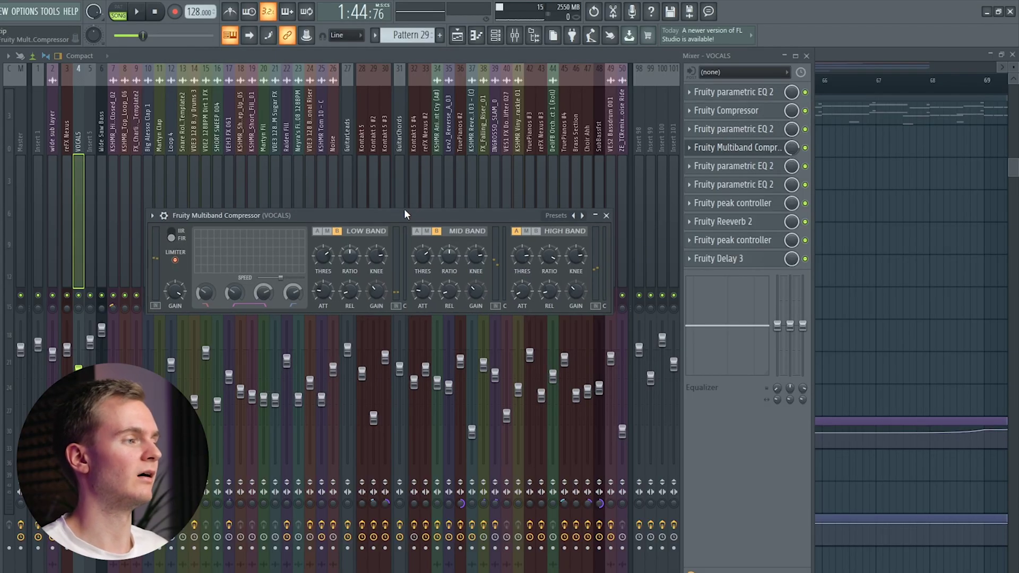
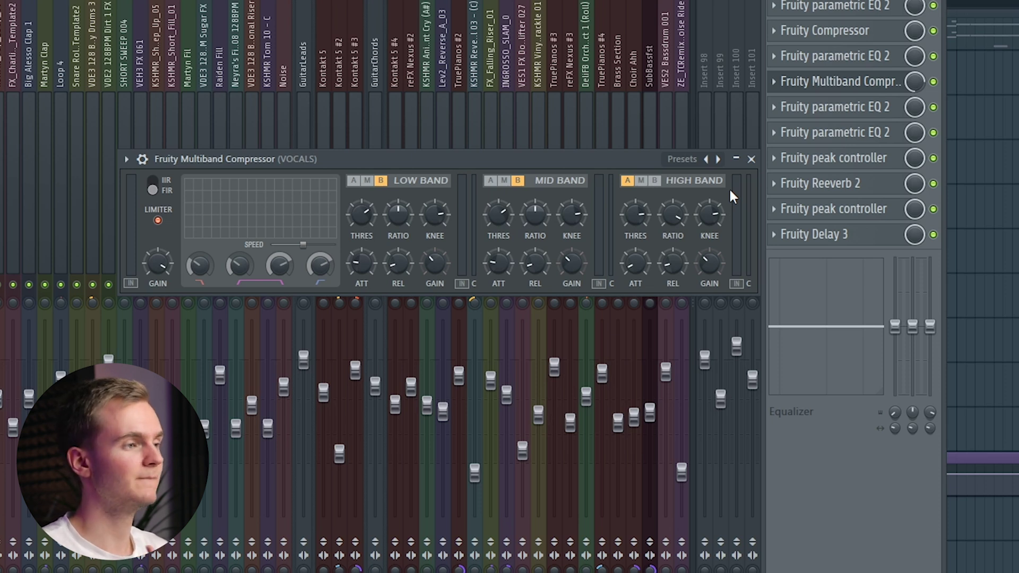
pyautogui.click(270, 266)
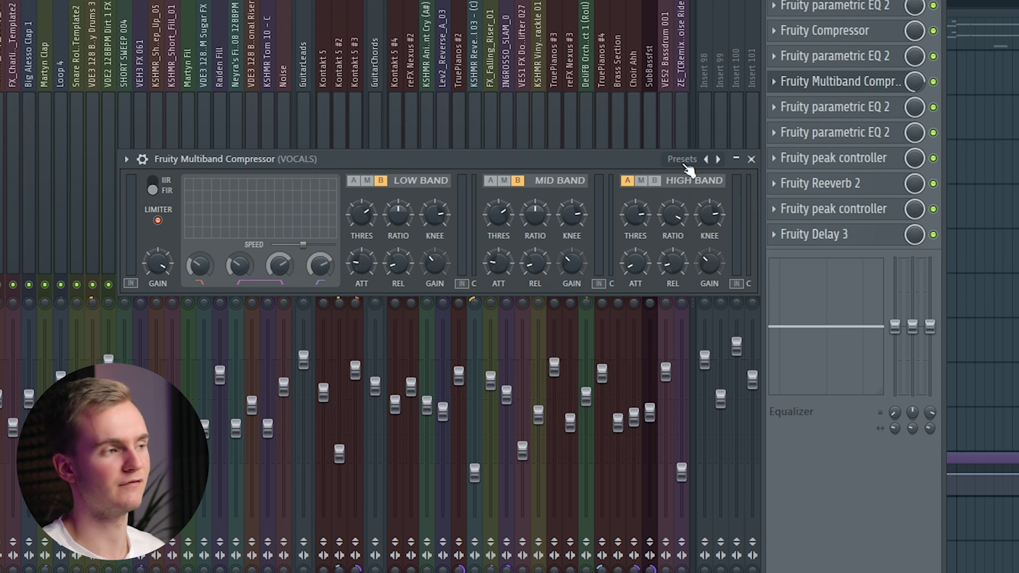
pyautogui.click(288, 265)
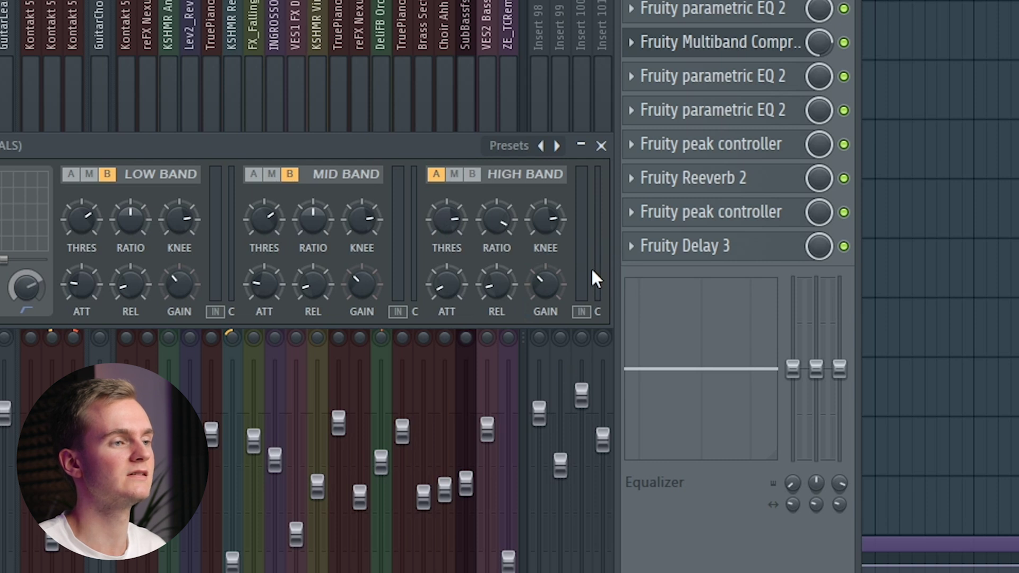
pyautogui.press('space')
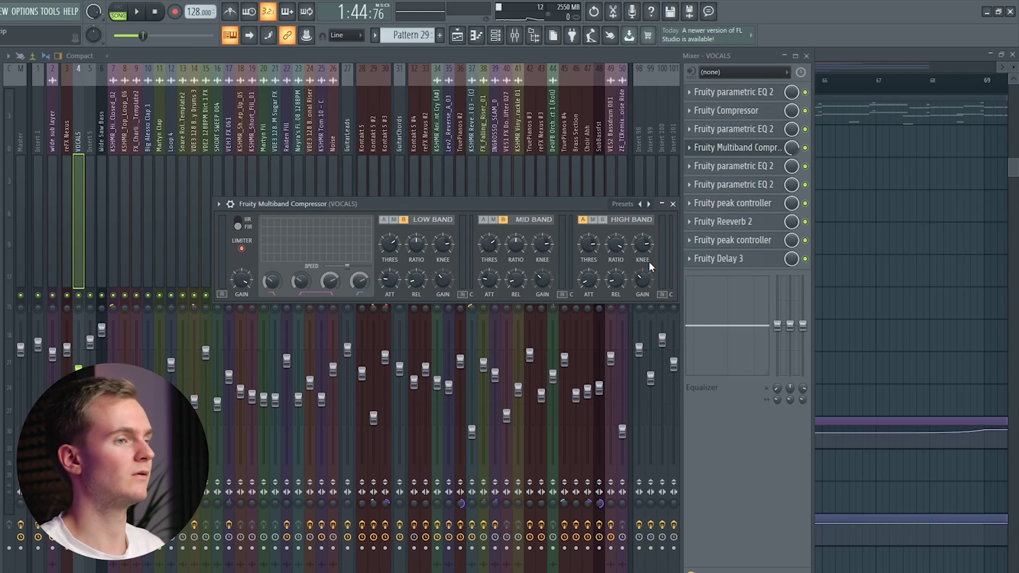
pyautogui.click(748, 152)
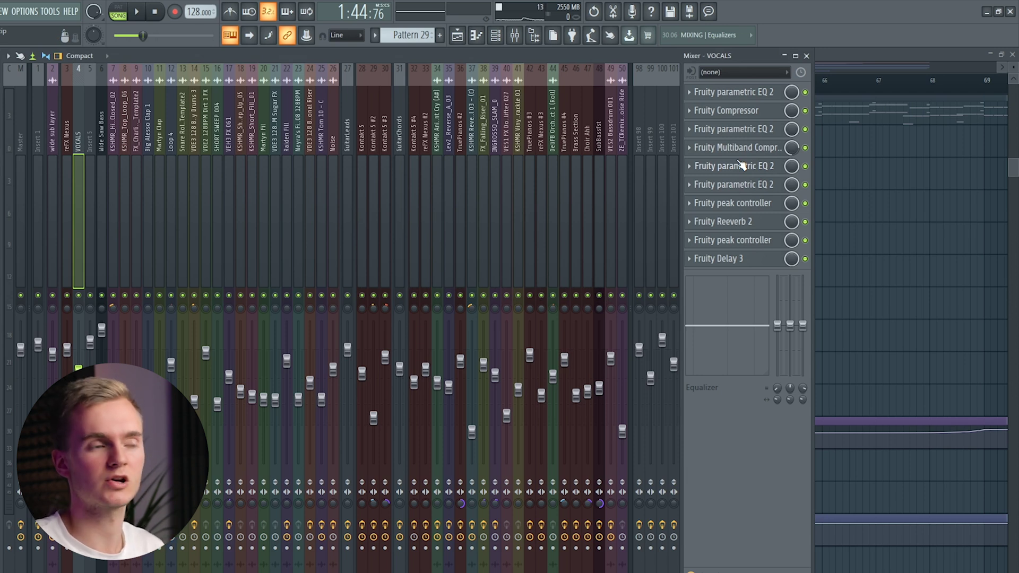
# Step: Examine the EQ curve of the Fruity parametric EQ 2 that follows the Multiband Compressor on the VOCALS track
pyautogui.click(743, 165)
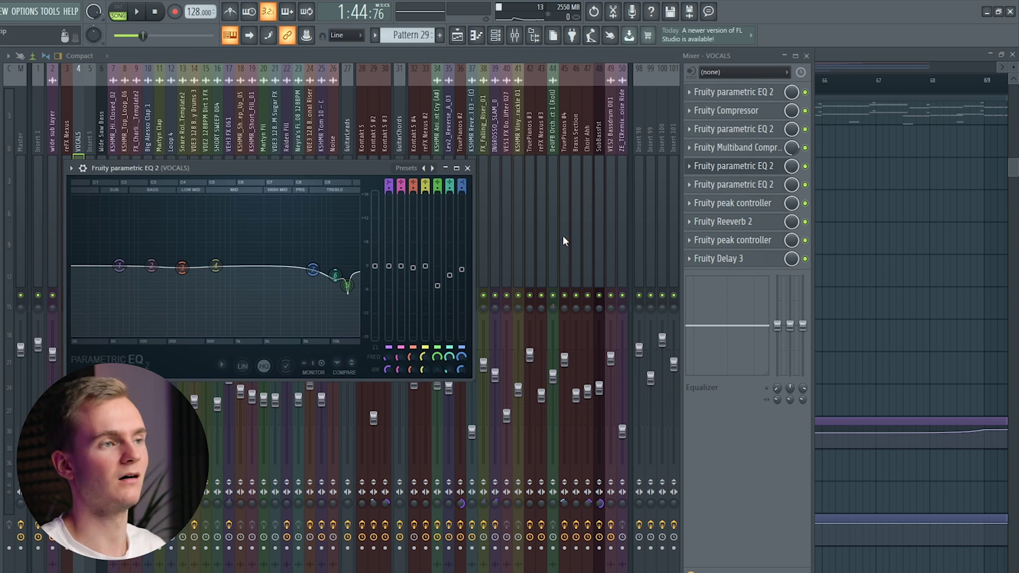
pyautogui.click(765, 166)
pyautogui.moveTo(346, 190); pyautogui.dragTo(450, 191)
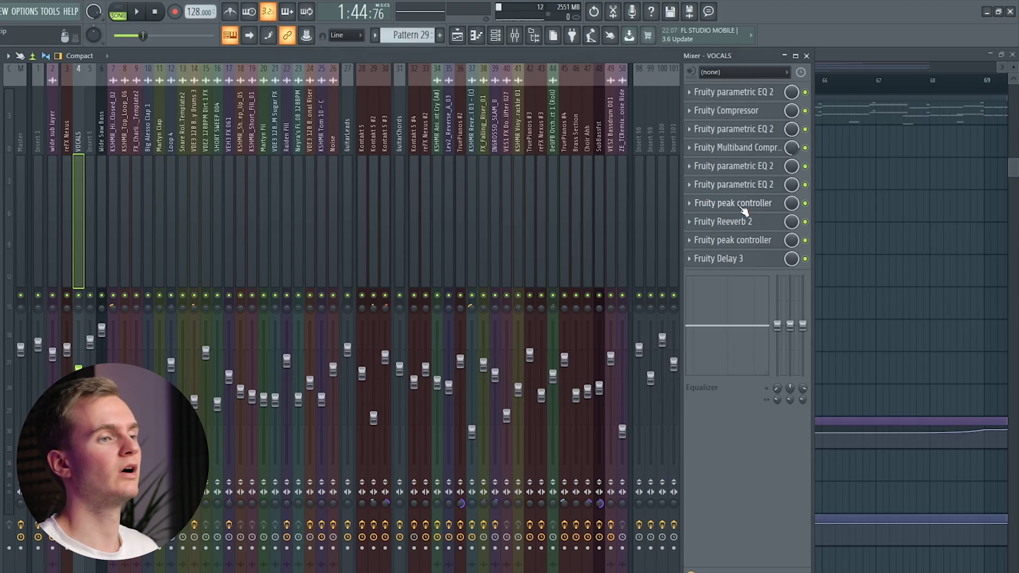
# Step: Open the Fruity Reeverb 2 on VOCALS and play the song briefly to observe how its wet level reacts to the vocals
pyautogui.click(748, 203)
pyautogui.click(744, 227)
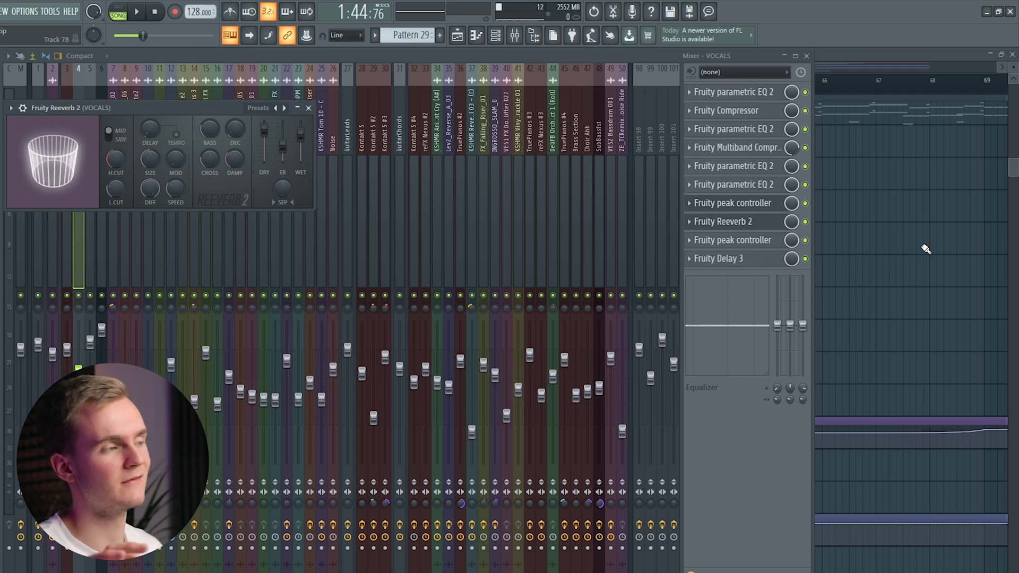
pyautogui.press('space')
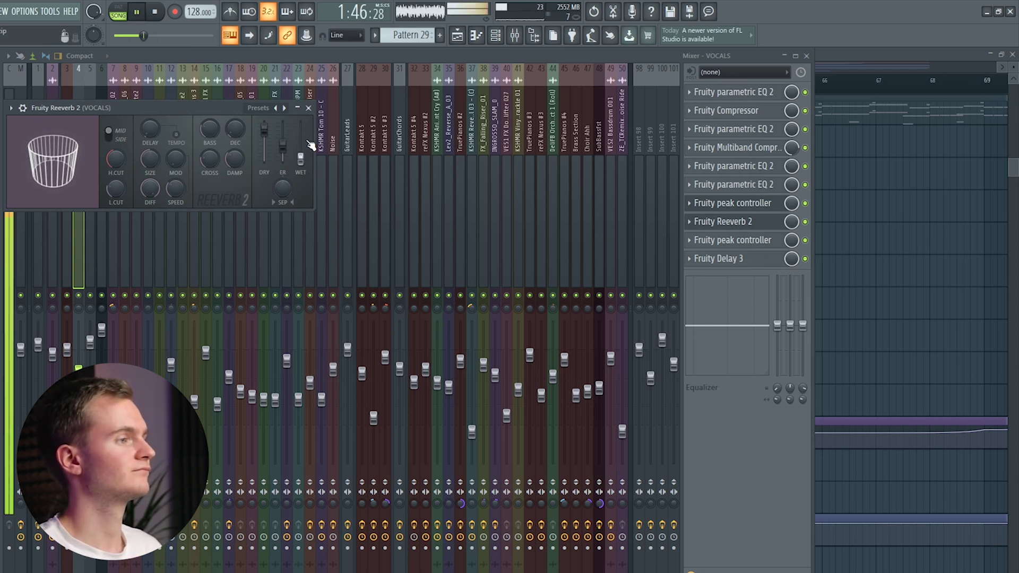
pyautogui.scroll(3, 300, 159)
pyautogui.press('space')
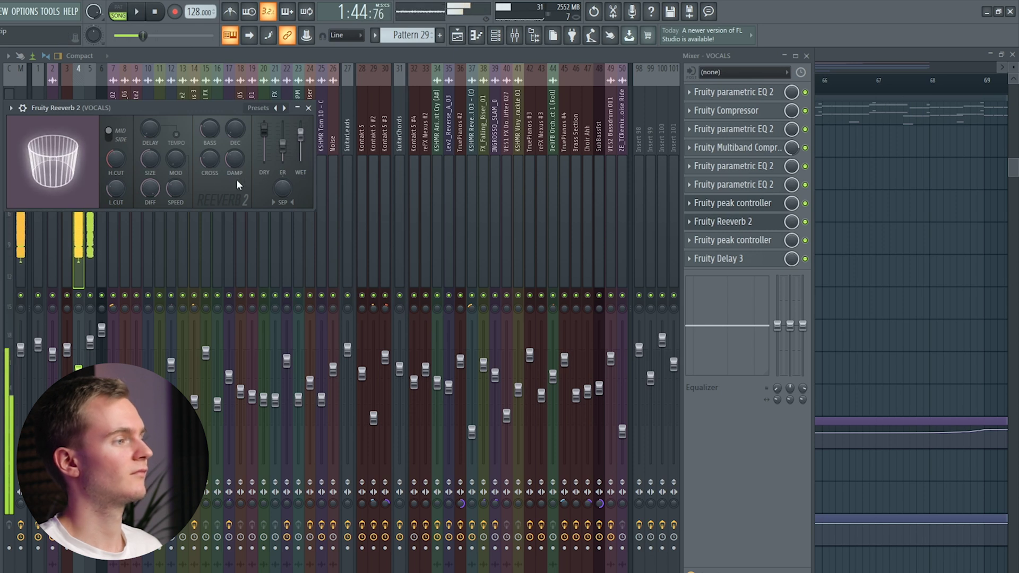
pyautogui.moveTo(125, 104); pyautogui.dragTo(285, 119)
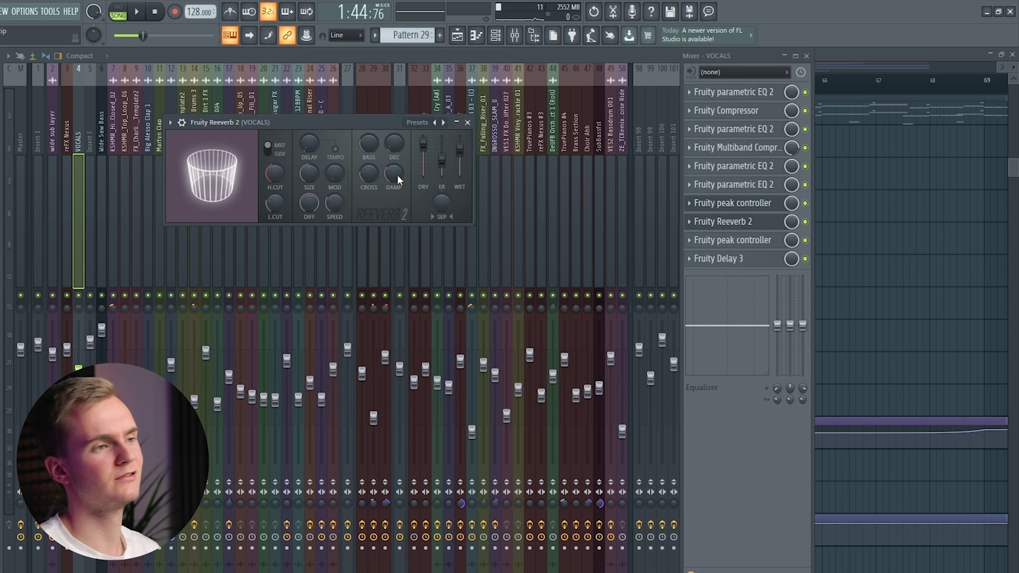
# Step: Review the second Fruity peak controller and the Fruity Delay 3 settings at the end of the VOCALS effect chain
pyautogui.click(723, 222)
pyautogui.click(735, 242)
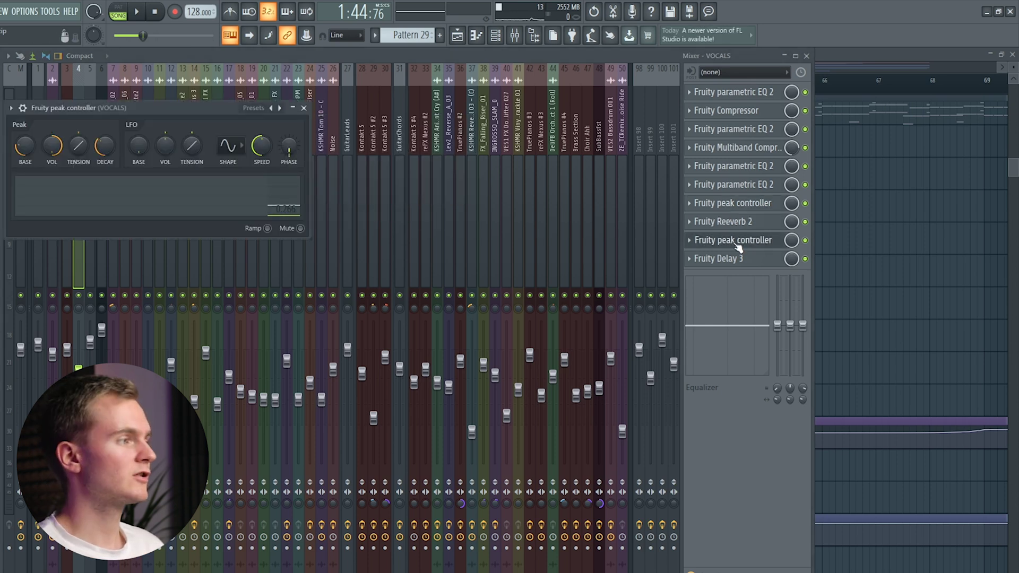
pyautogui.click(754, 259)
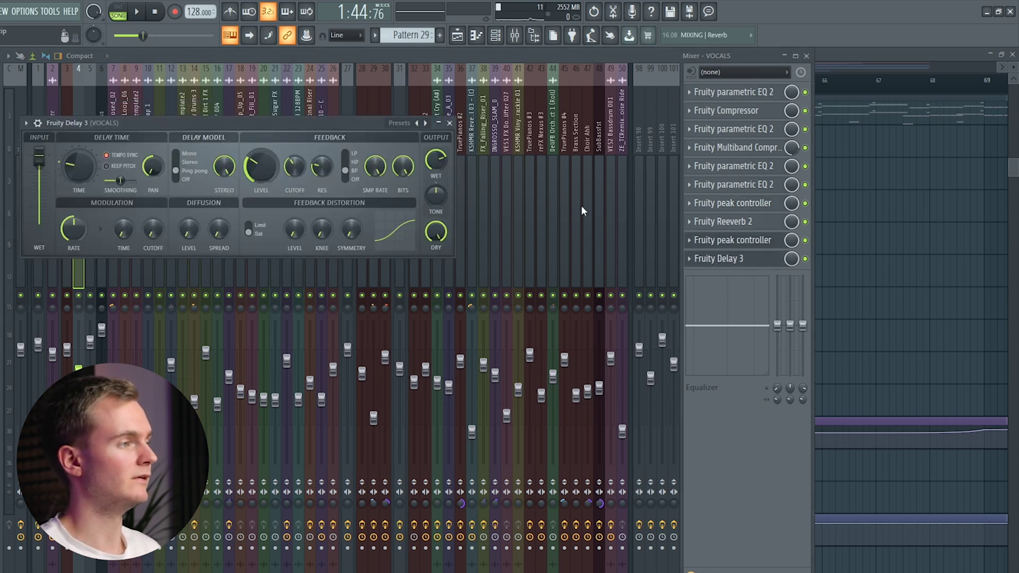
pyautogui.moveTo(337, 121); pyautogui.dragTo(384, 122)
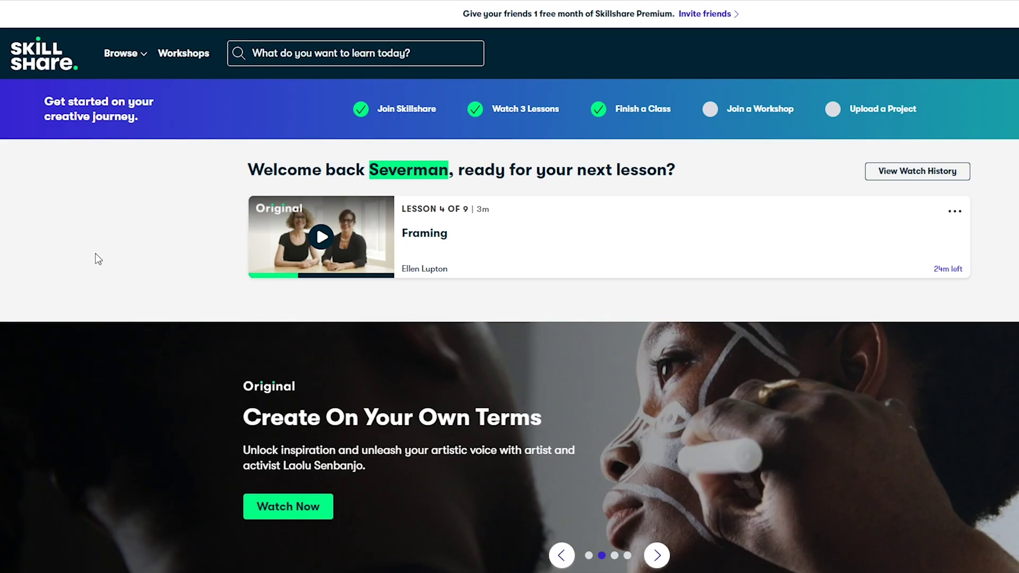
# Step: Switch to the Skillshare website, open the Graphic Design category and look through its featured and popular classes
pyautogui.click(136, 56)
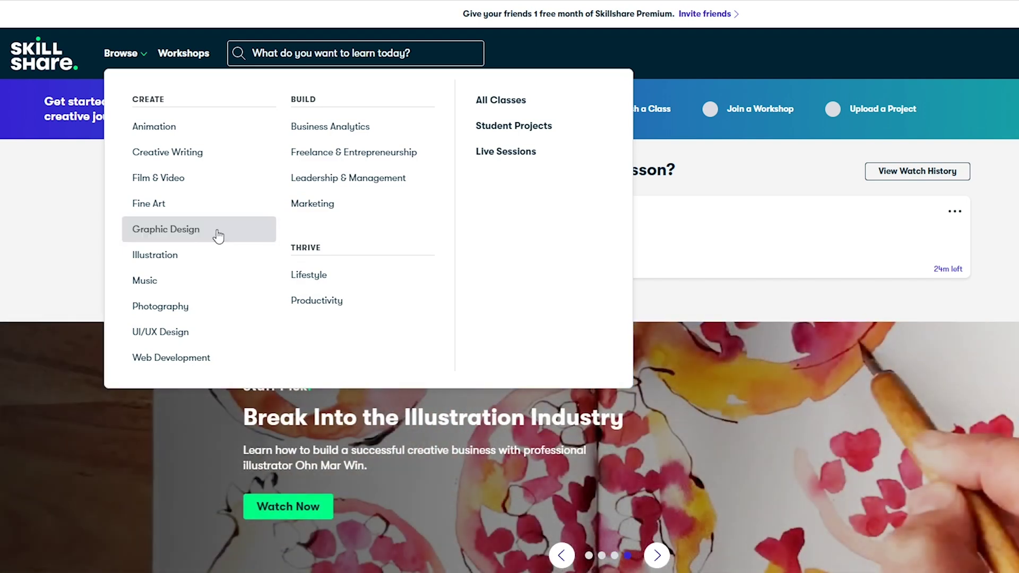
pyautogui.click(217, 234)
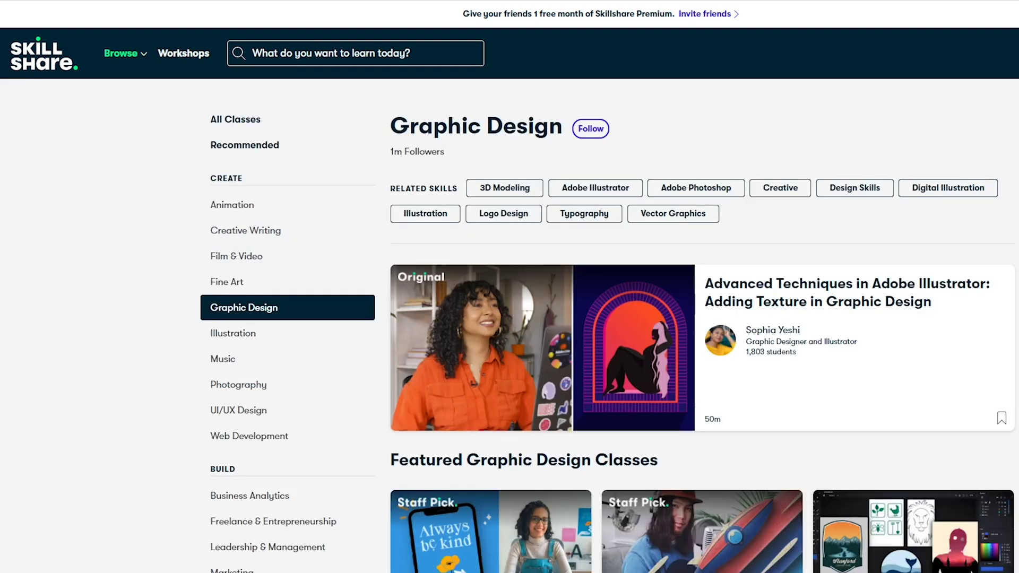
pyautogui.scroll(-6, 701, 318)
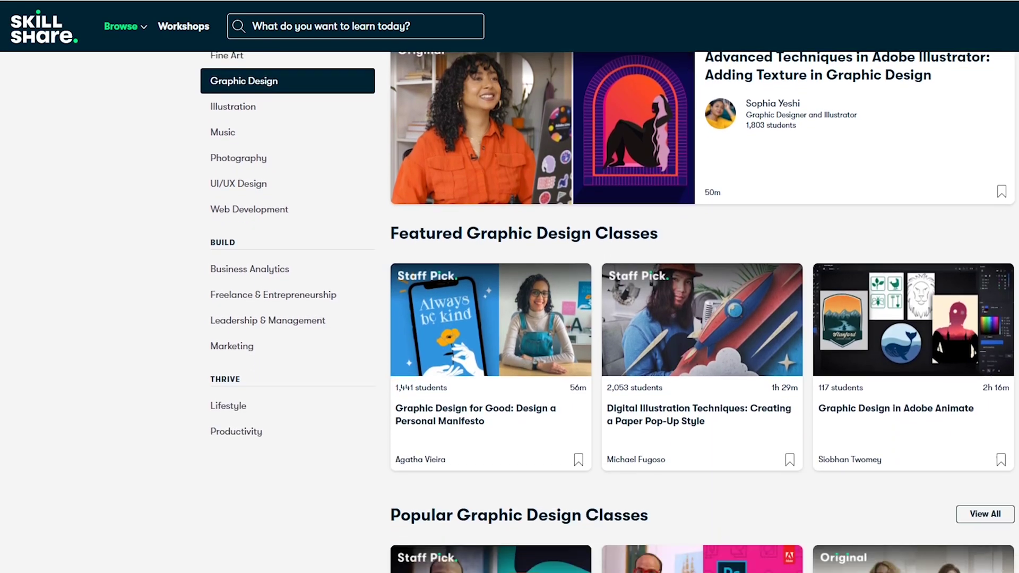
pyautogui.scroll(-2, 701, 319)
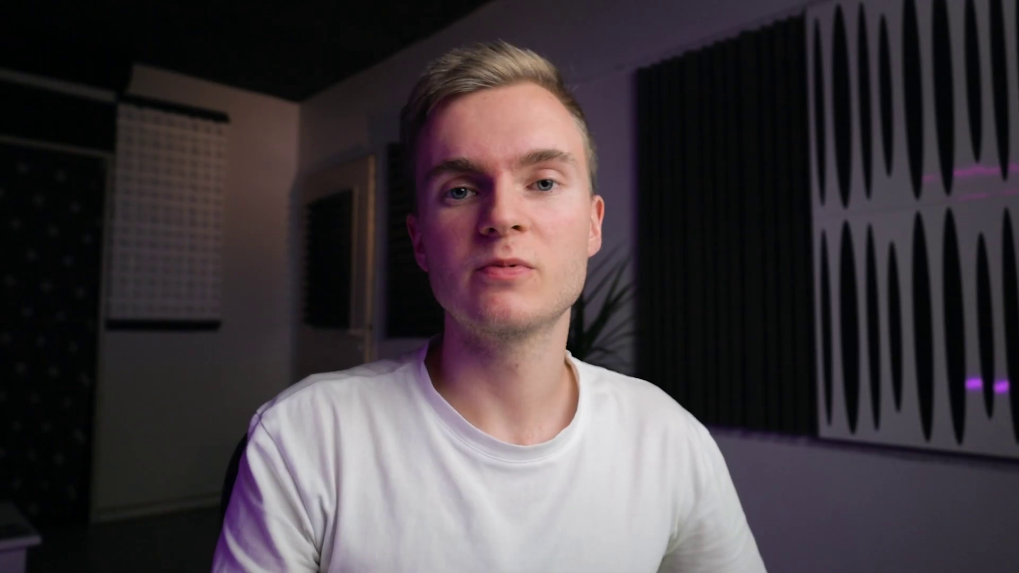